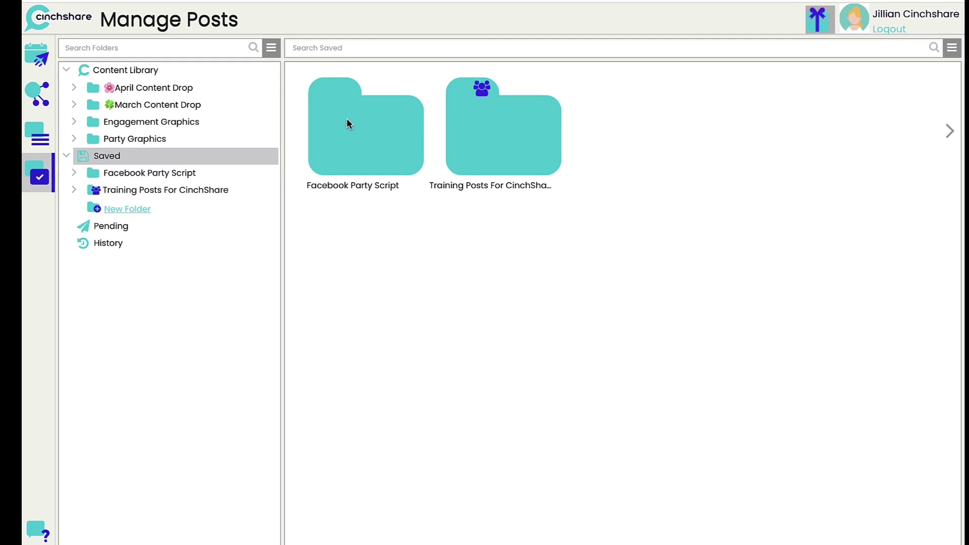
Create a new folder named 'New Party Folder' under Saved from the folder menu.
left_click(268, 45)
left_click(234, 59)
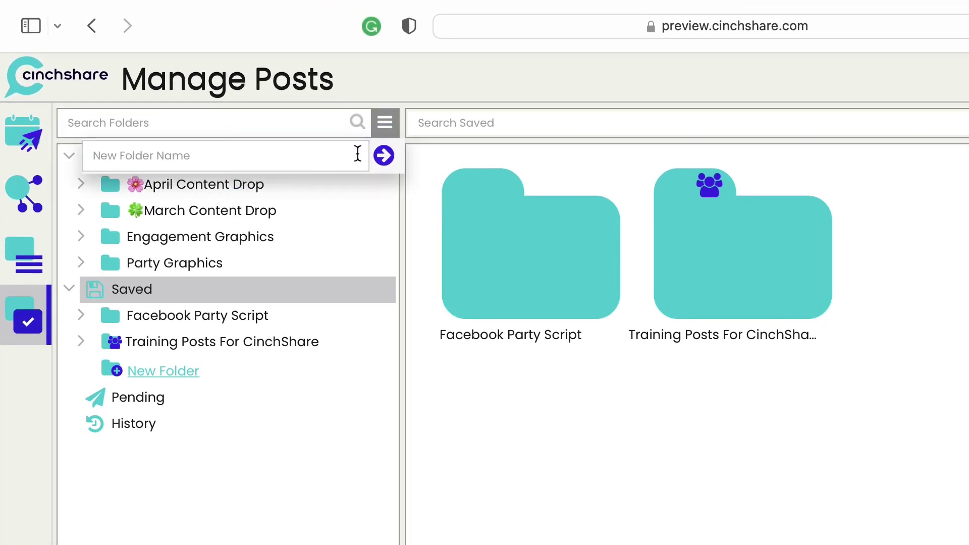
type("New Party Folde")
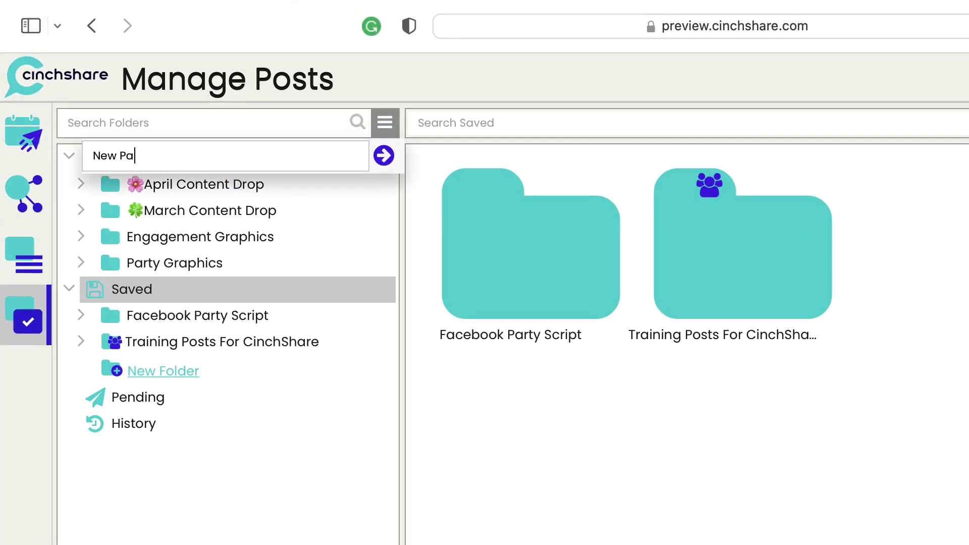
type("r")
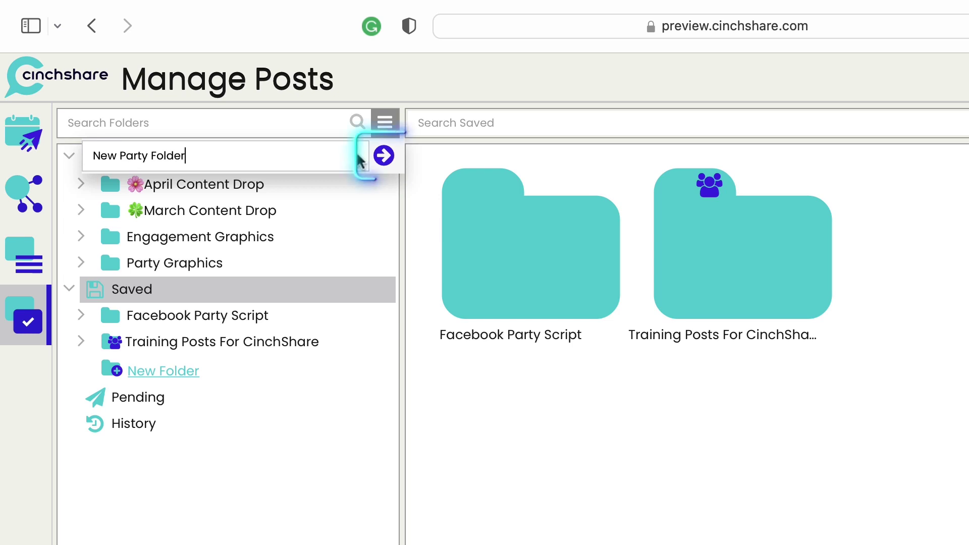
left_click(385, 155)
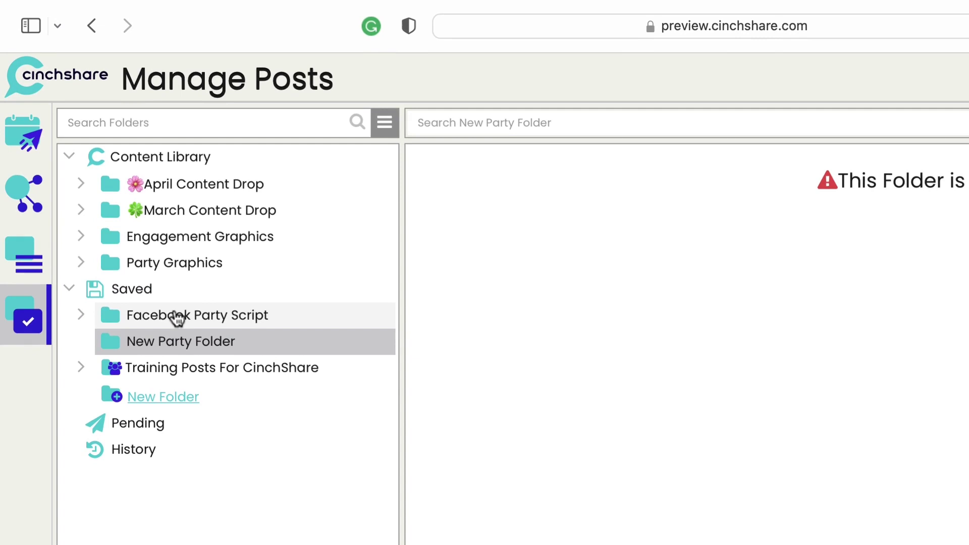
Drag the Facebook Party Script folder onto 'New Party Folder' in the folder tree.
left_click_drag(154, 235, 144, 292)
left_click_drag(175, 363, 174, 369)
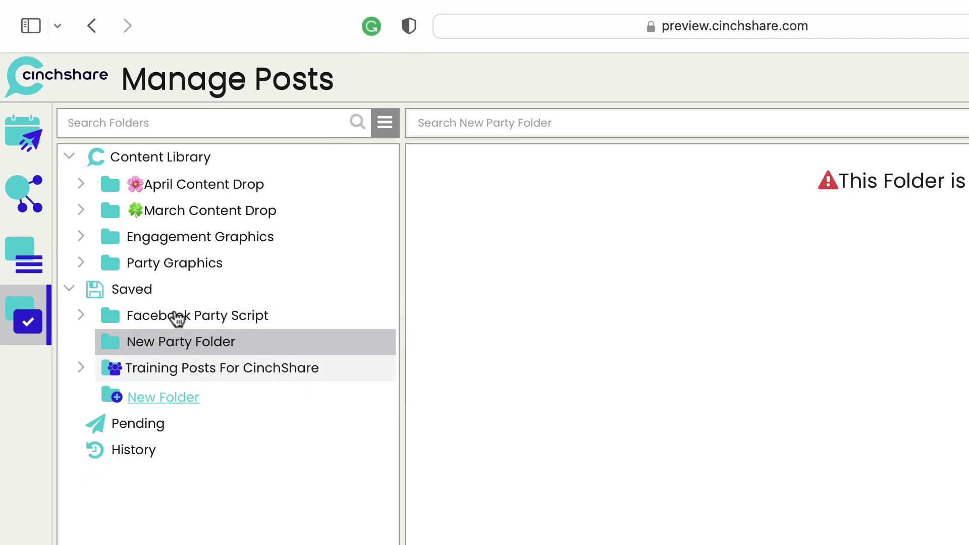